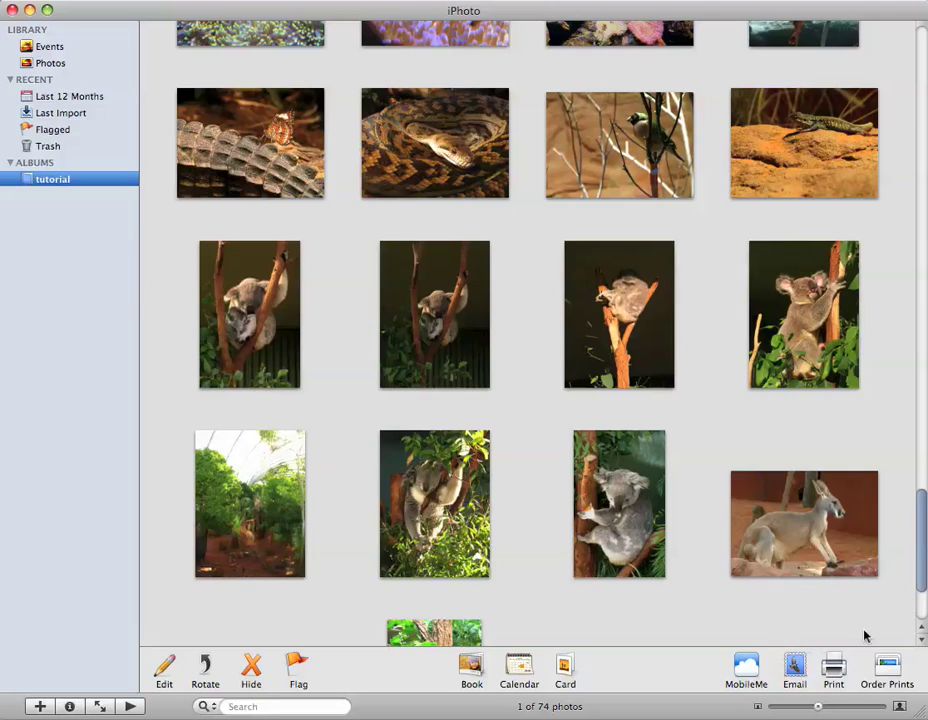
Select the upright koala photo, enlarge the thumbnails, and preview it full size
mouse_move(838, 358)
left_click(826, 384)
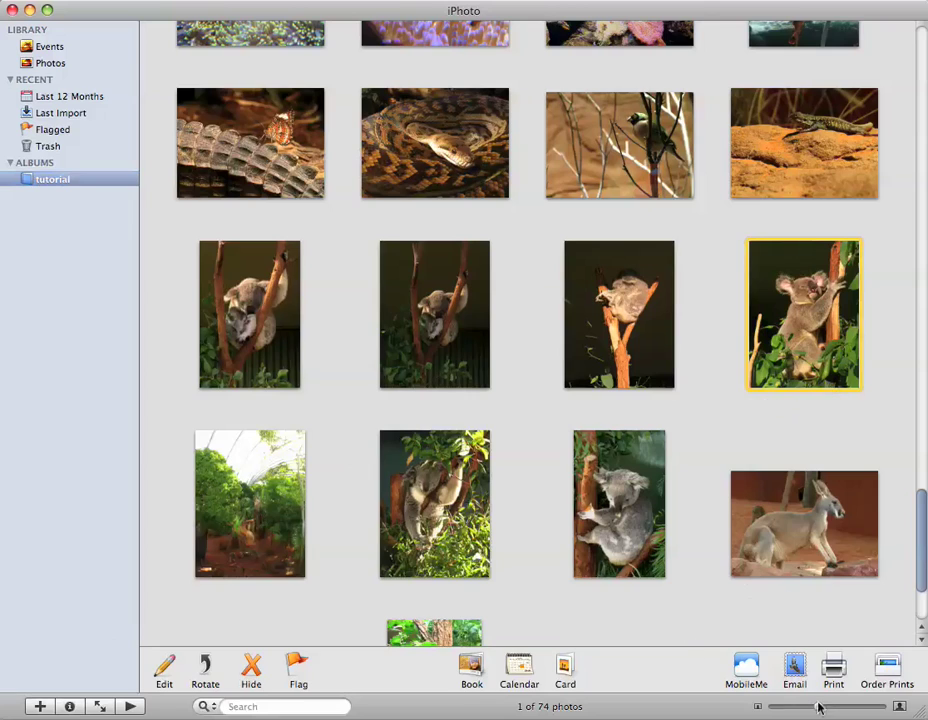
left_click_drag(818, 707, 843, 706)
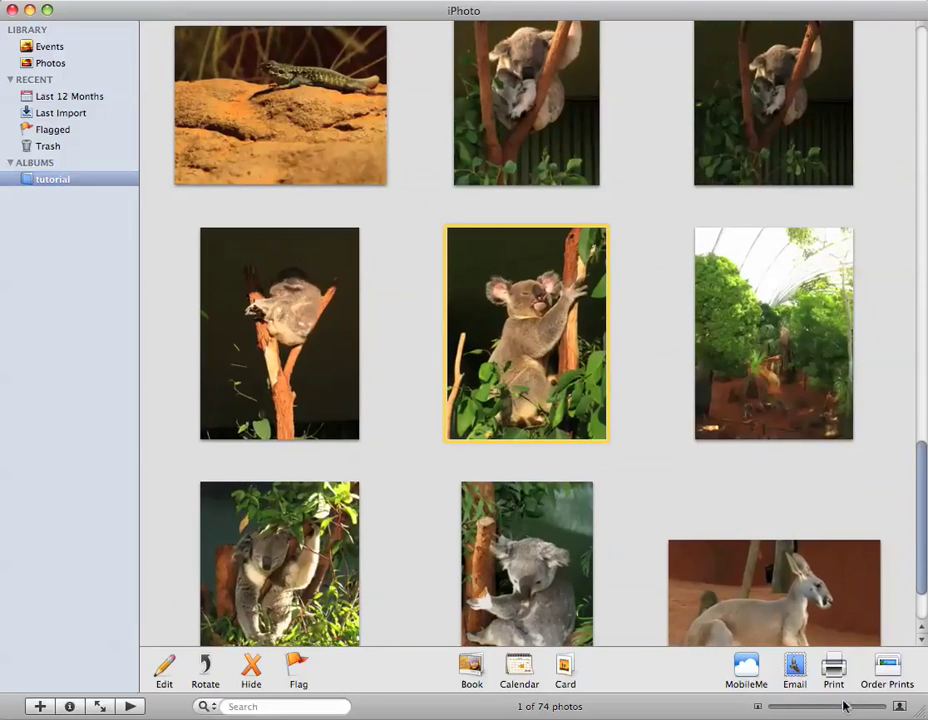
double_click(575, 390)
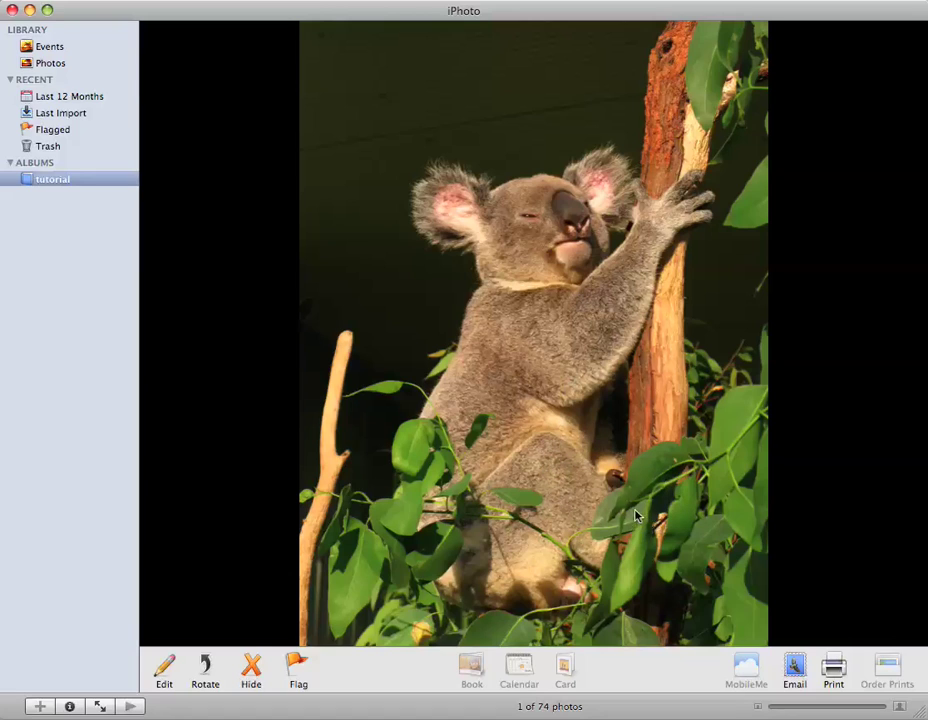
double_click(537, 452)
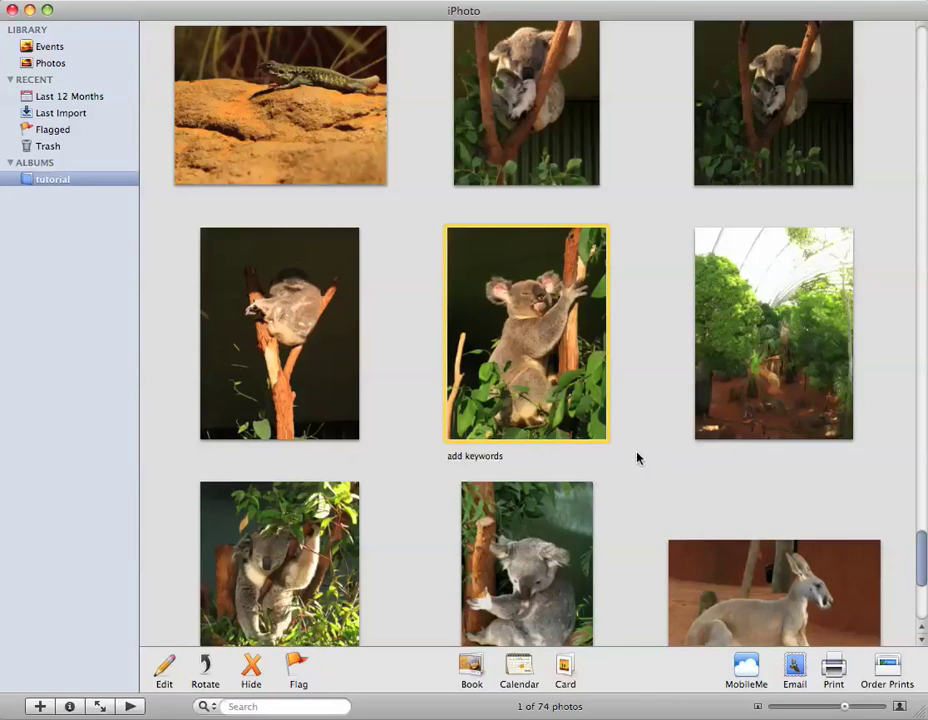
Duplicate the koala photo and open the new copy full size
key("super+d")
left_click(650, 481)
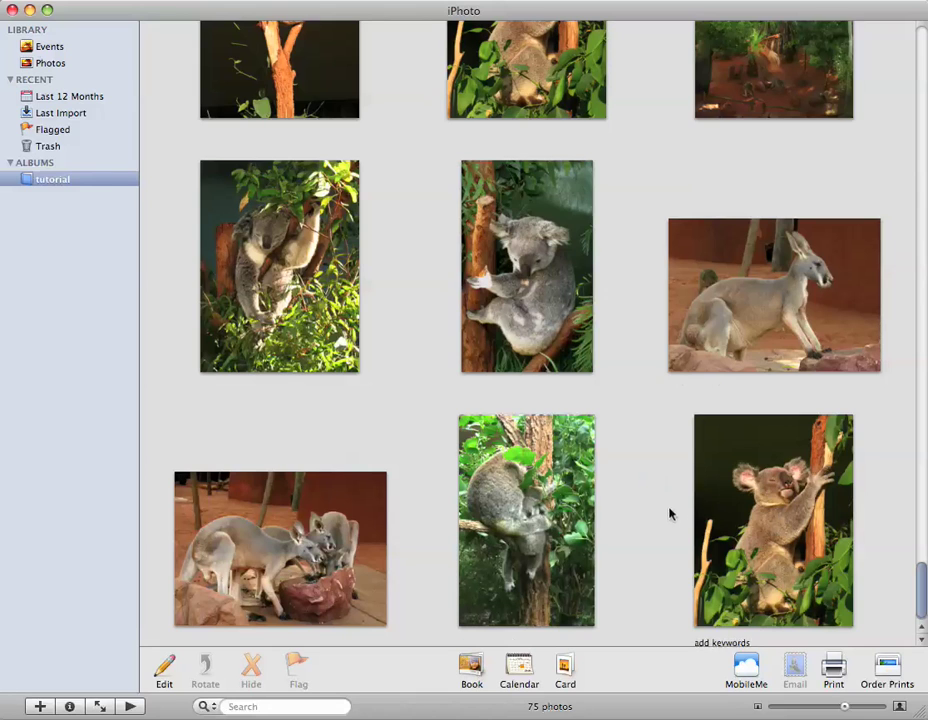
double_click(725, 511)
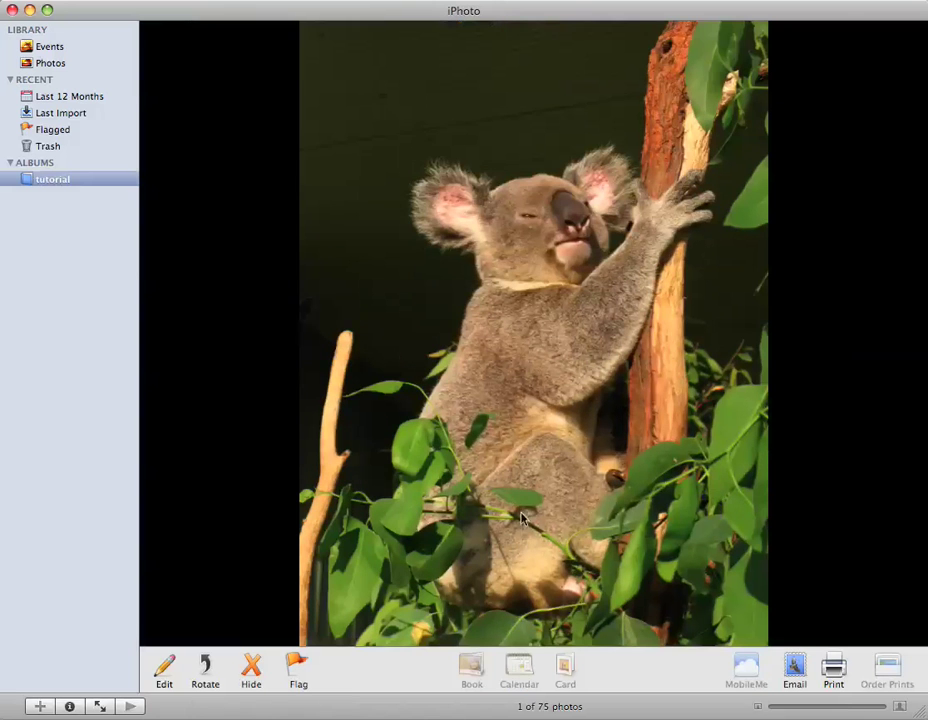
Straighten the koala copy by about -2.7° to level it
left_click(165, 672)
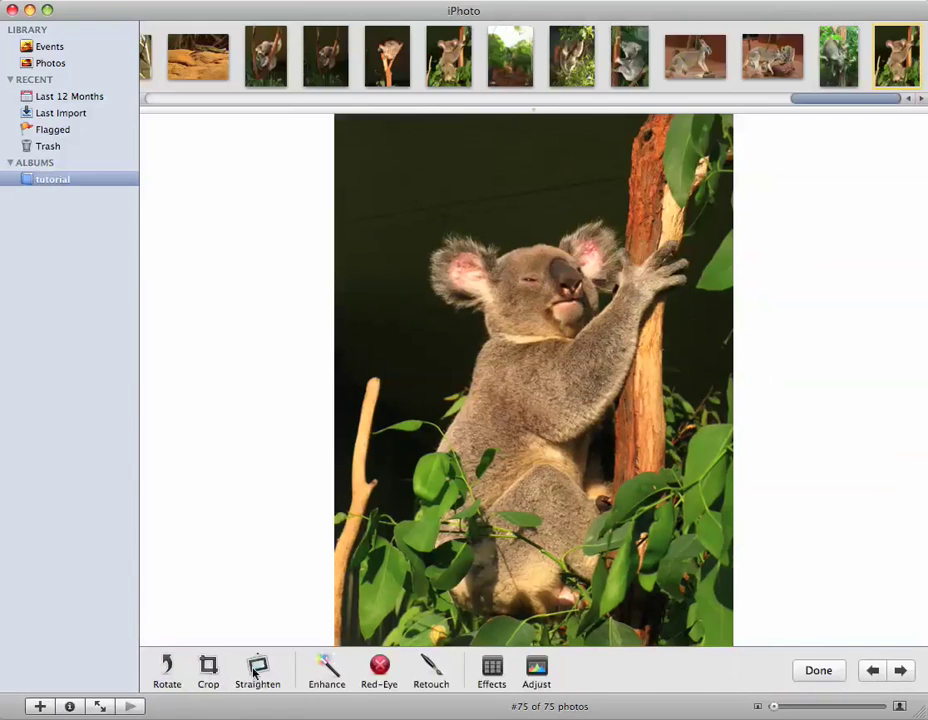
left_click(256, 670)
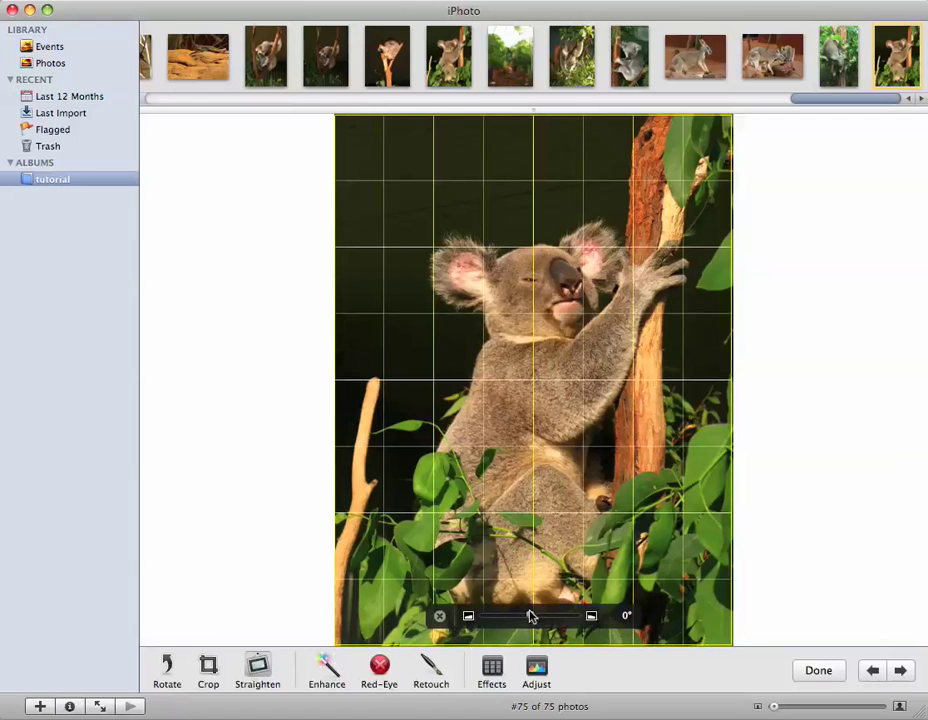
left_click_drag(531, 615, 518, 617)
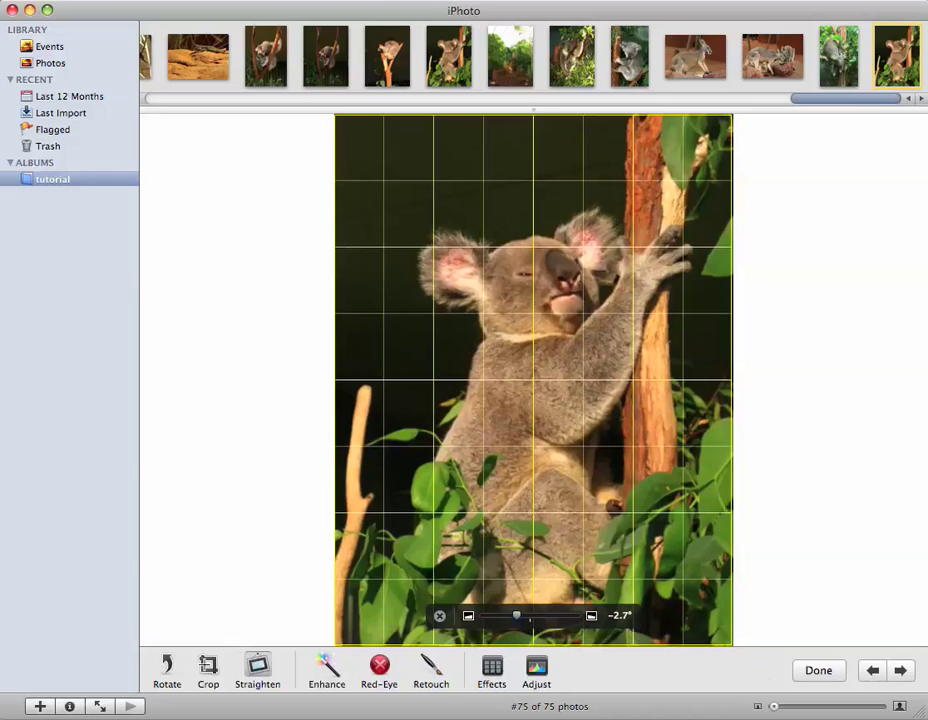
Crop the photo to a tighter upright frame around the koala and branch
left_click(208, 668)
left_click_drag(370, 162, 401, 201)
left_click_drag(702, 325, 692, 326)
left_click_drag(515, 190, 519, 195)
left_click(646, 616)
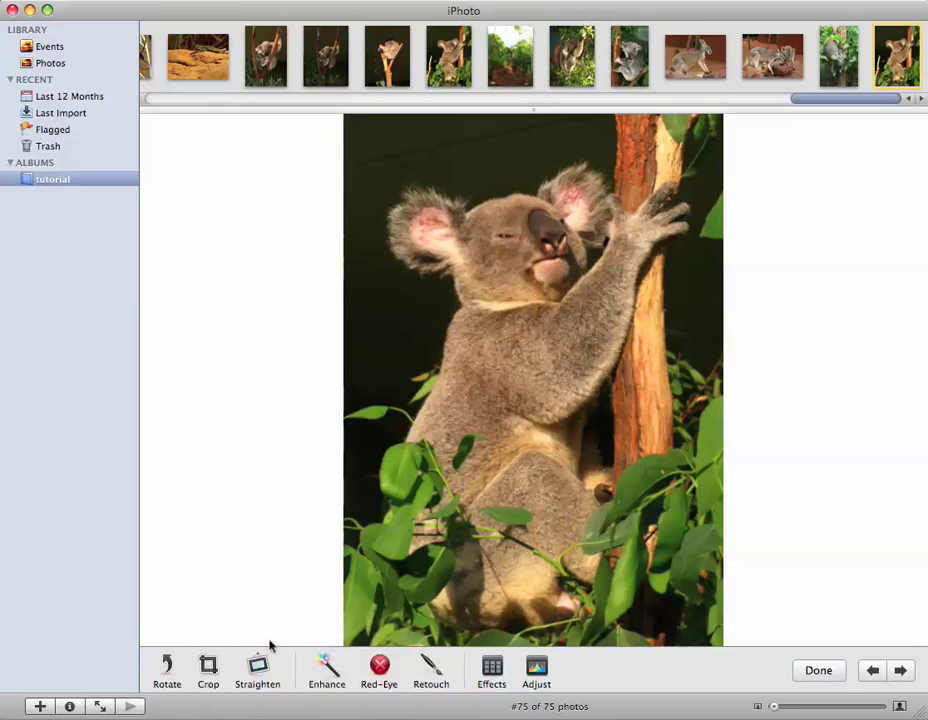
In Adjust, set the Levels black point to 7%, exposure to 0.59 and temperature to -4.4
left_click(538, 672)
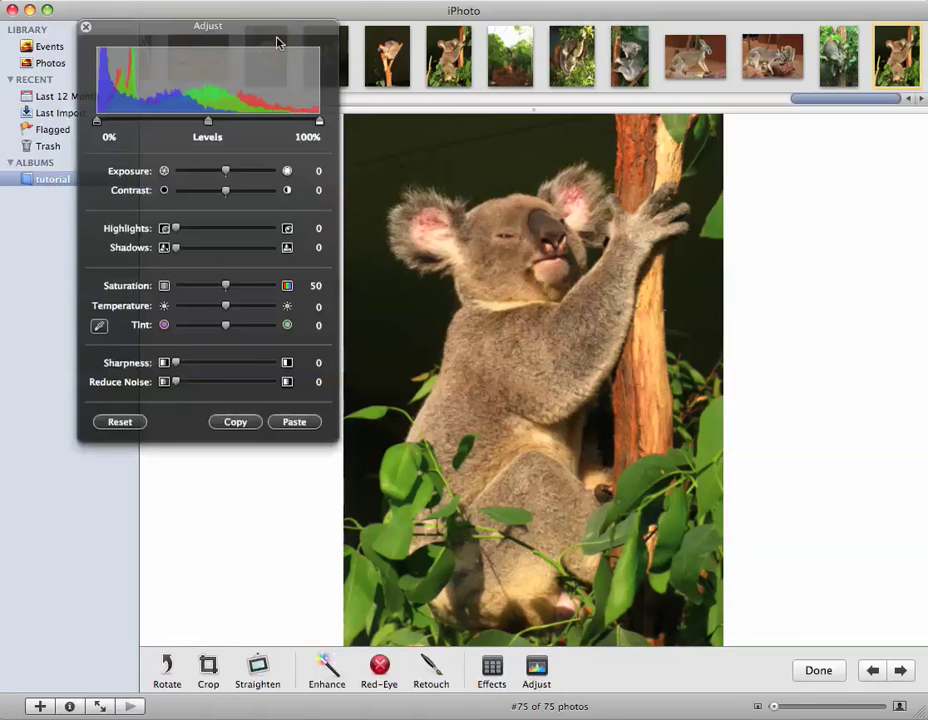
left_click_drag(278, 38, 275, 132)
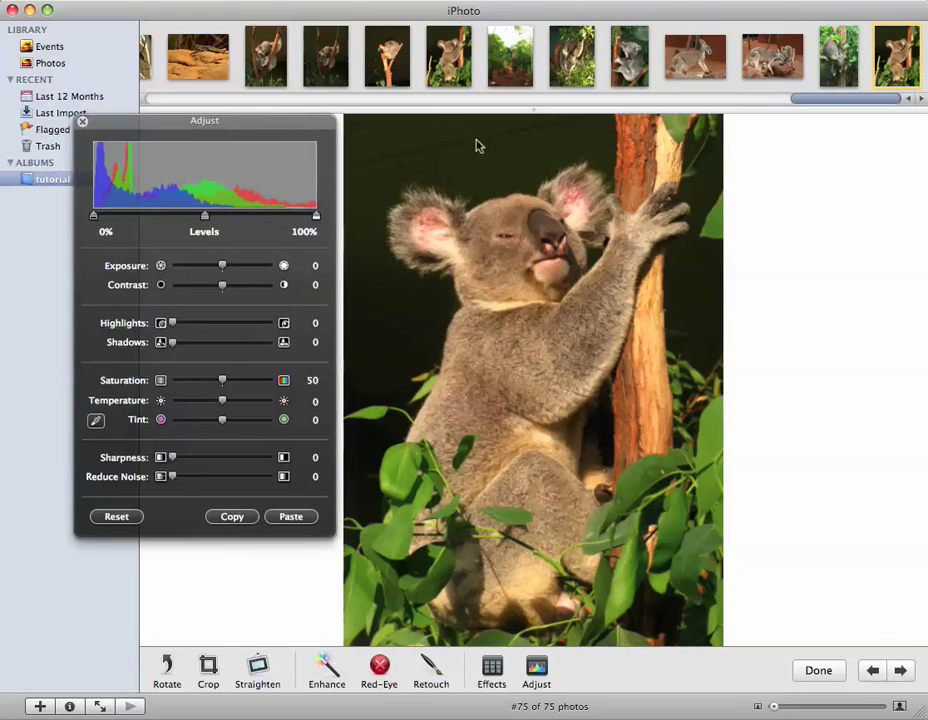
left_click_drag(96, 220, 111, 224)
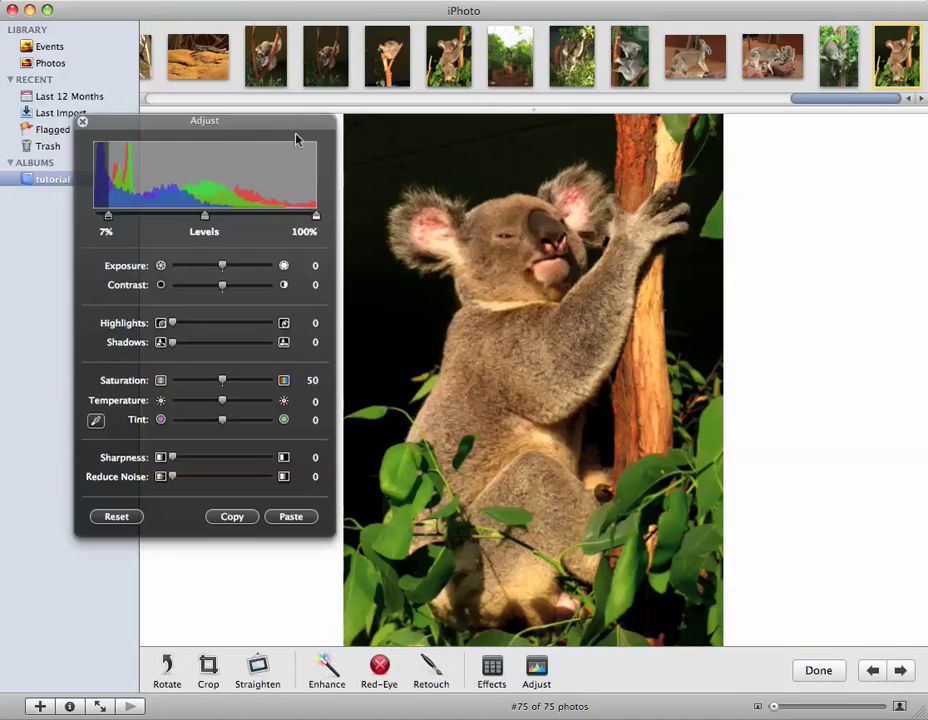
left_click_drag(267, 121, 268, 126)
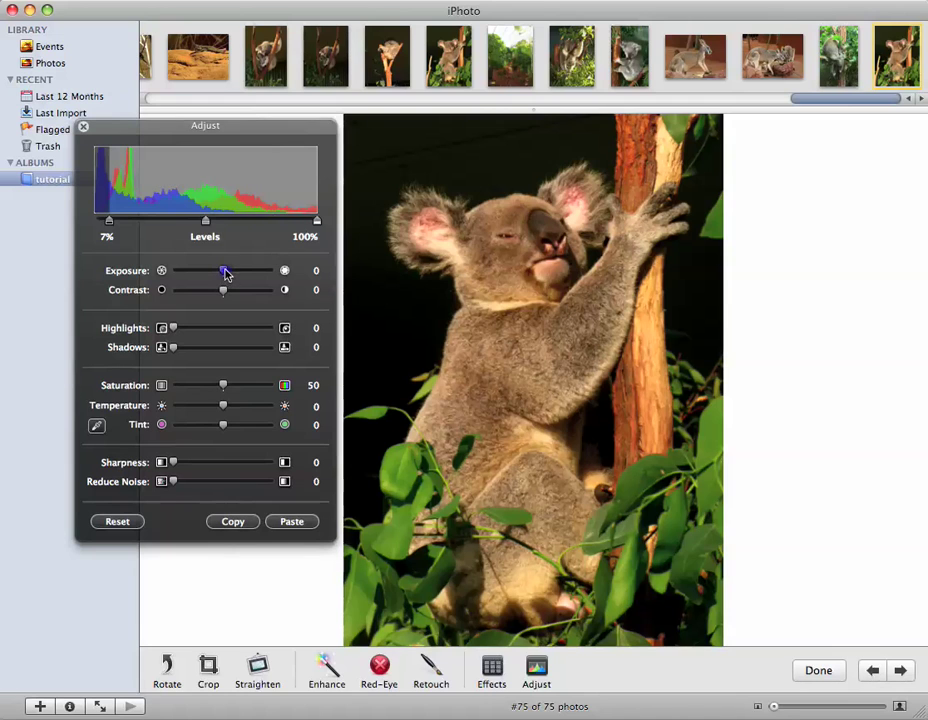
mouse_move(226, 273)
left_mouse_down()
mouse_move(259, 272)
mouse_move(228, 275)
mouse_move(234, 288)
left_mouse_up()
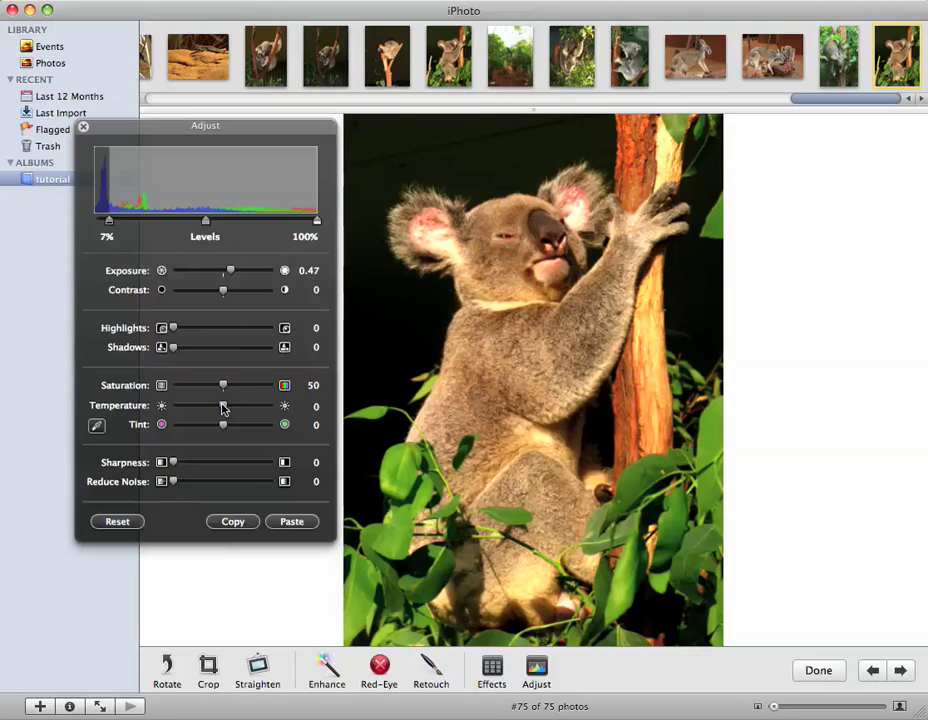
mouse_move(223, 407)
left_mouse_down()
mouse_move(214, 409)
mouse_move(222, 408)
left_mouse_up()
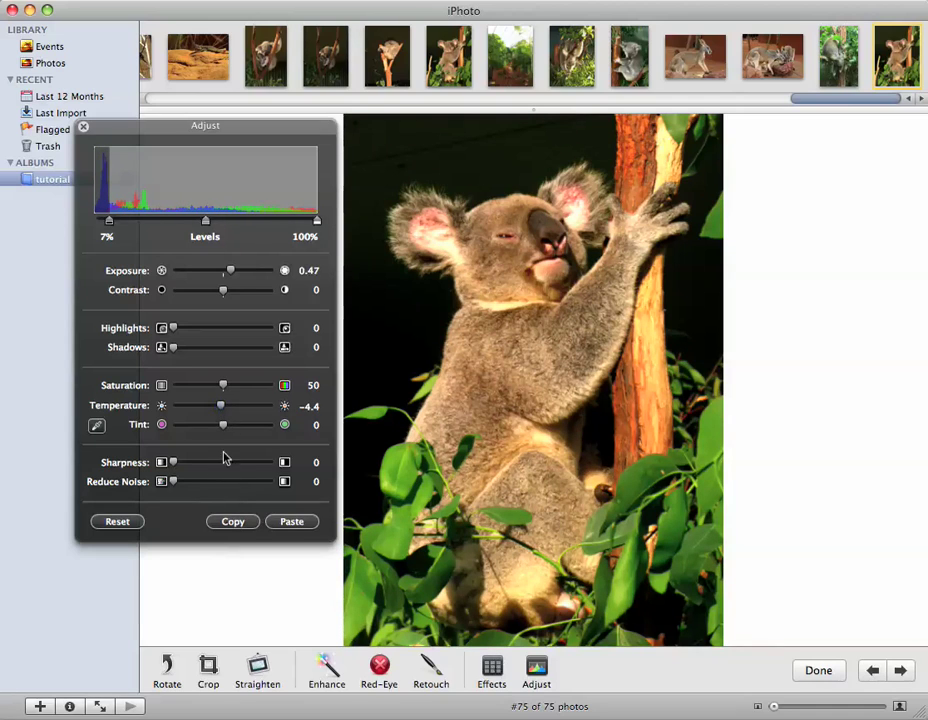
left_click_drag(230, 276, 233, 272)
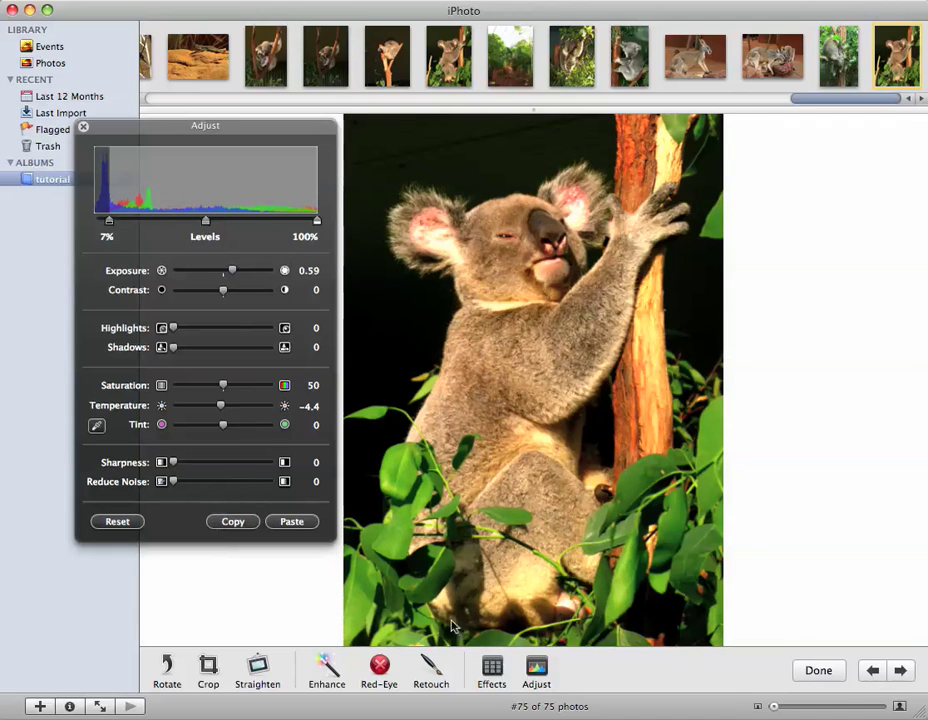
Try the black-and-white and sepia effects on the koala, removing each again
left_click(492, 677)
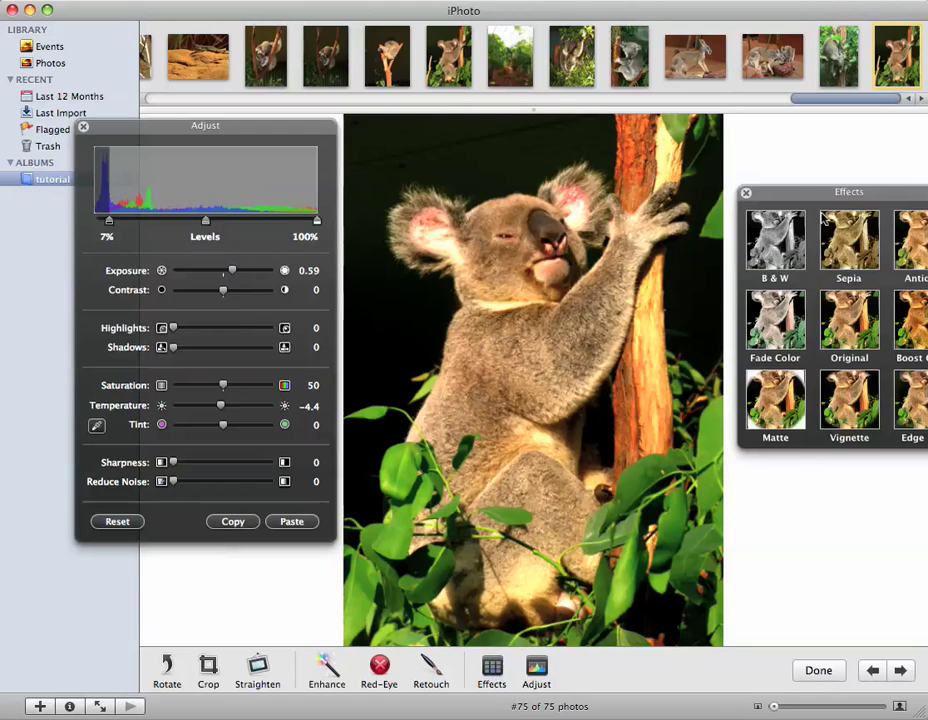
left_click_drag(806, 204, 767, 252)
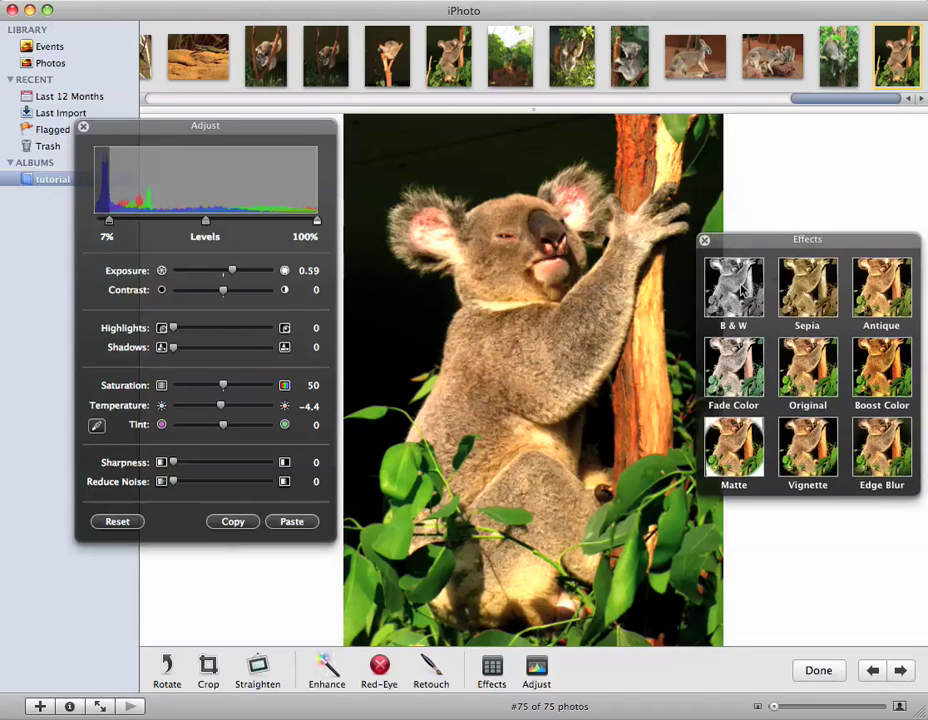
left_click(735, 285)
left_click(796, 370)
left_click(806, 287)
left_click(806, 368)
Try the Boost Color and Antique effects, revert to no effect, and move the palette aside
left_click_drag(876, 300, 868, 300)
left_click(862, 368)
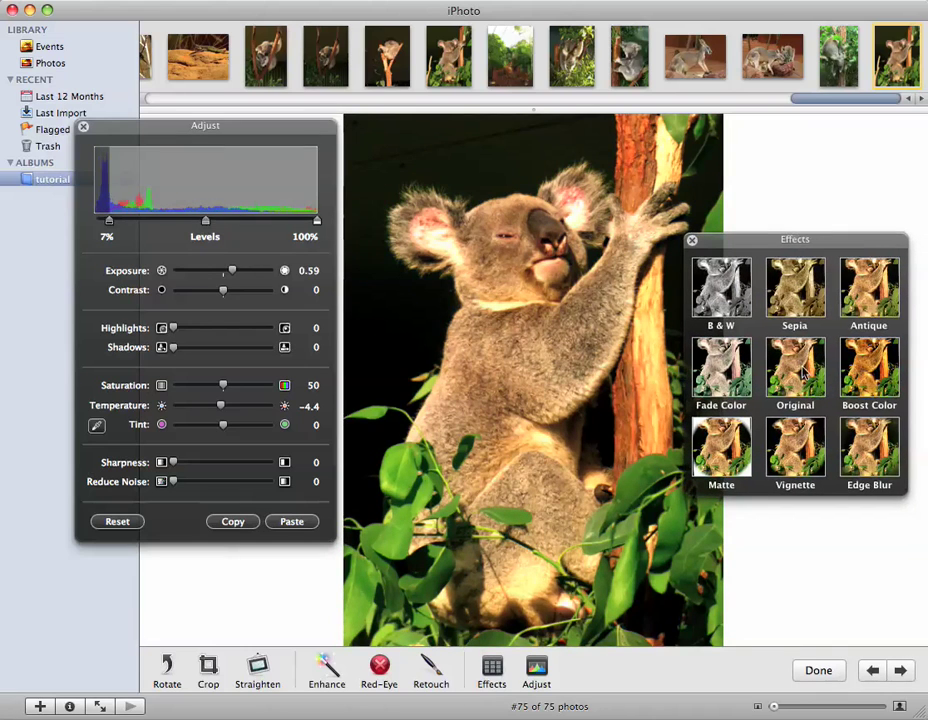
left_click_drag(865, 374, 860, 374)
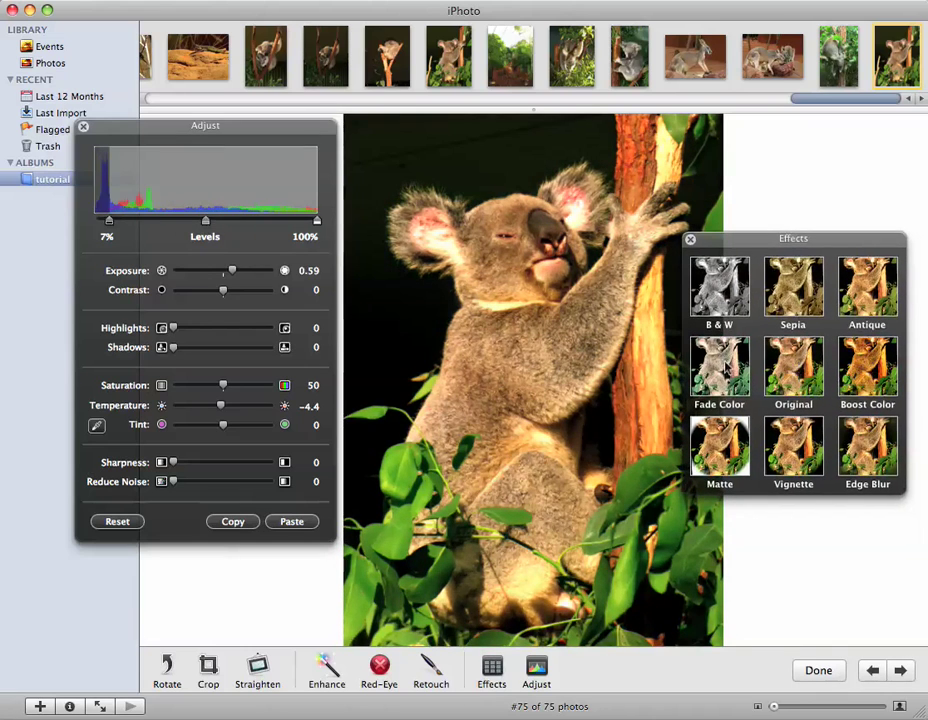
left_click(788, 366)
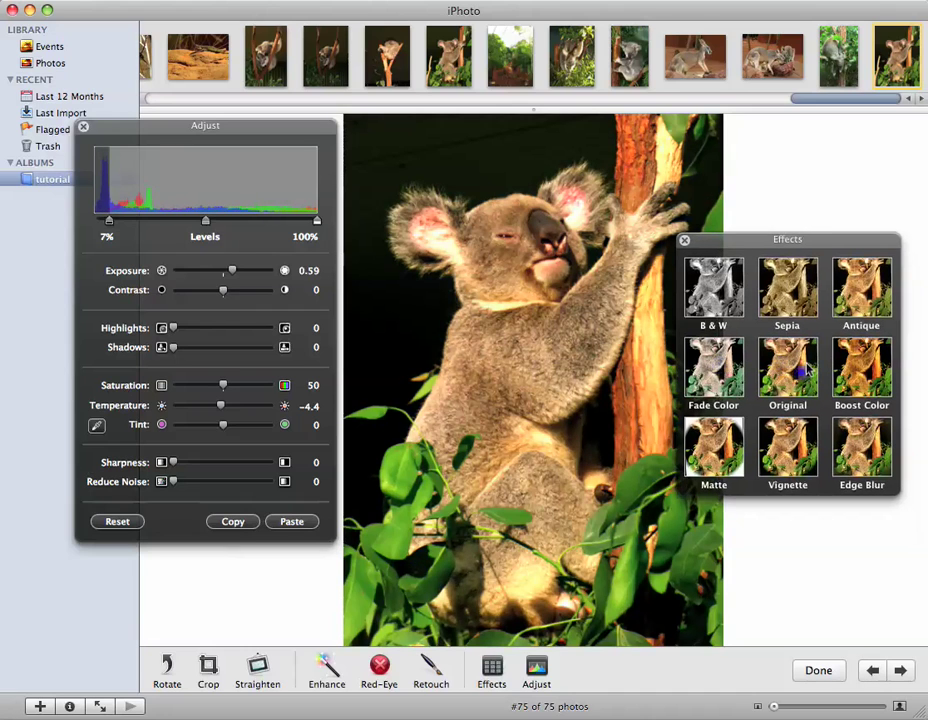
left_click(862, 295)
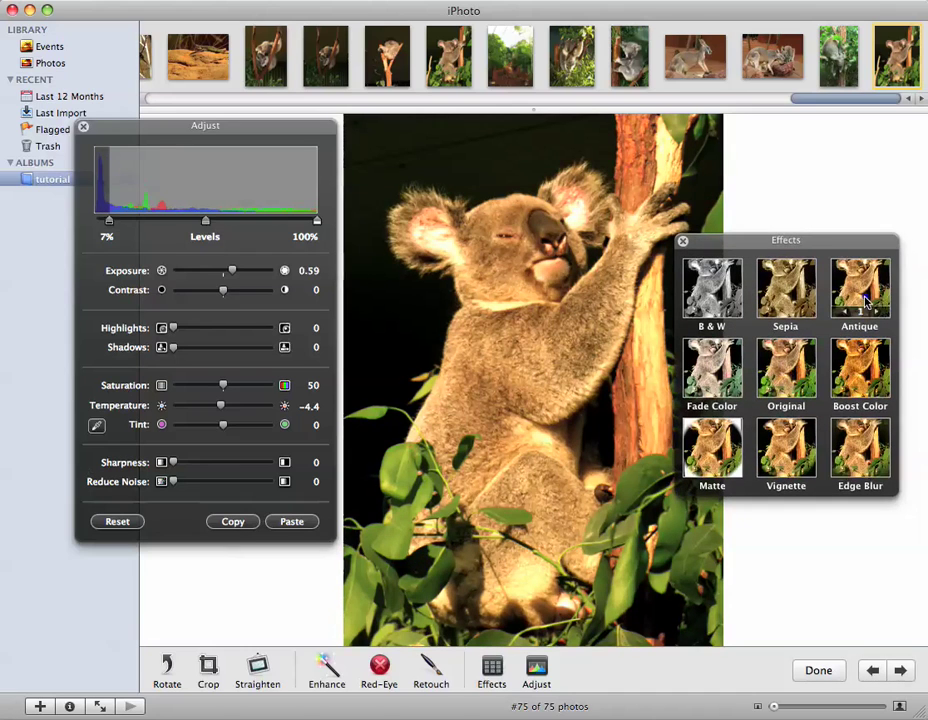
left_click(795, 378)
left_click_drag(756, 241, 797, 241)
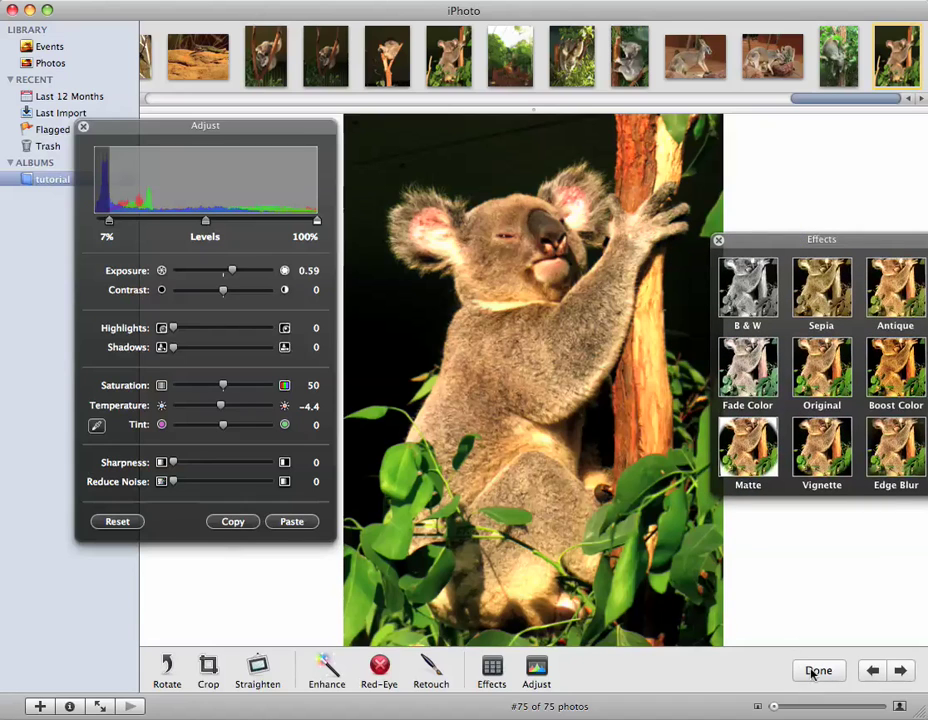
Finish editing, compare the edited koala beside the middle koala shot, then return to the grid
left_click(818, 671)
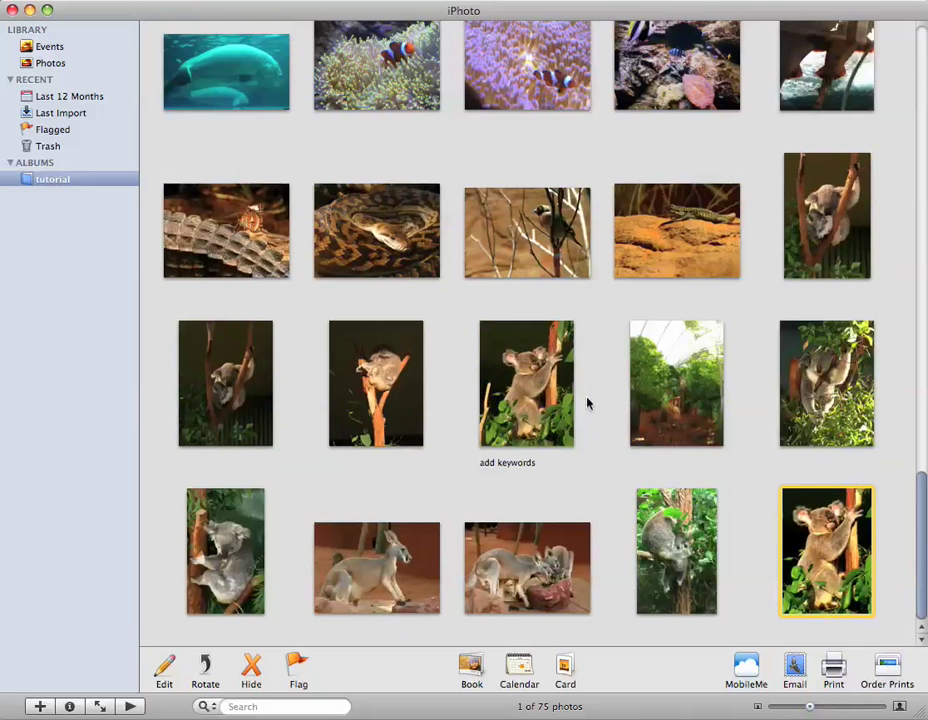
left_click(567, 392, "super")
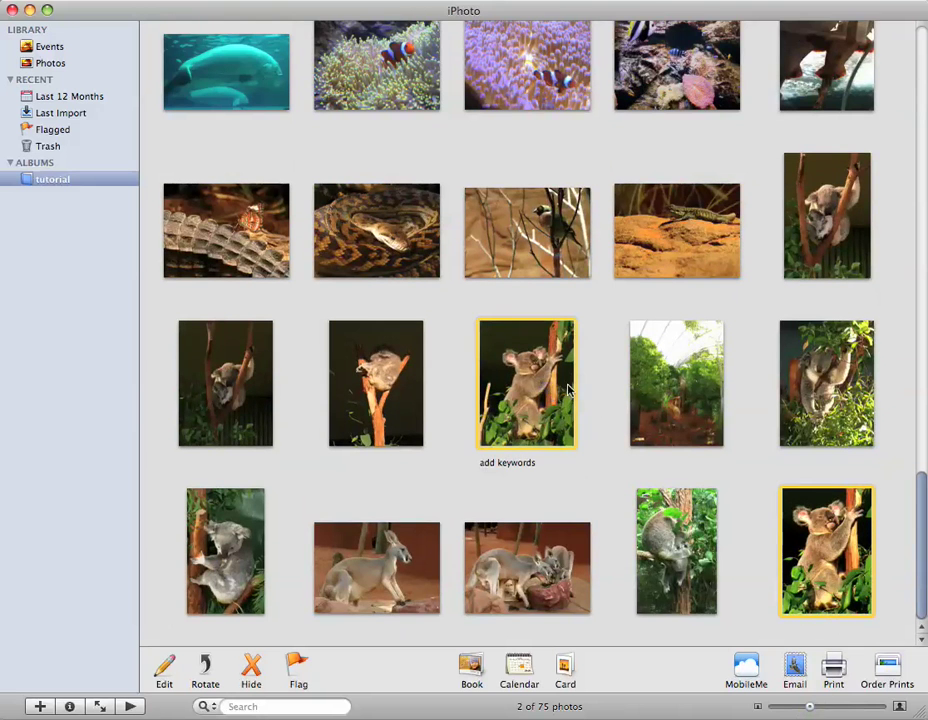
left_click(164, 676)
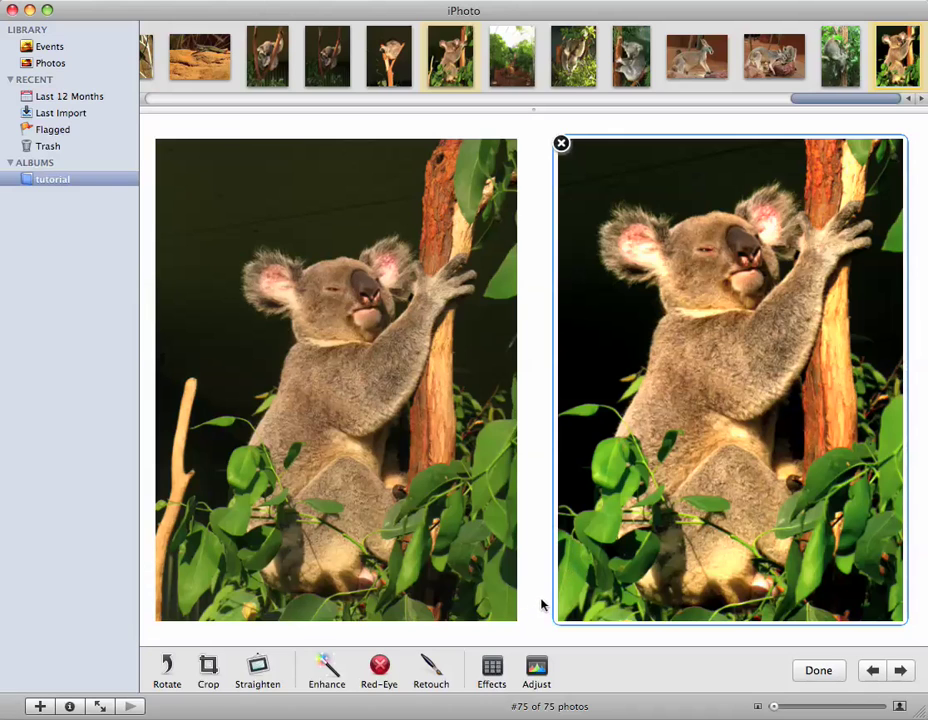
left_click(816, 672)
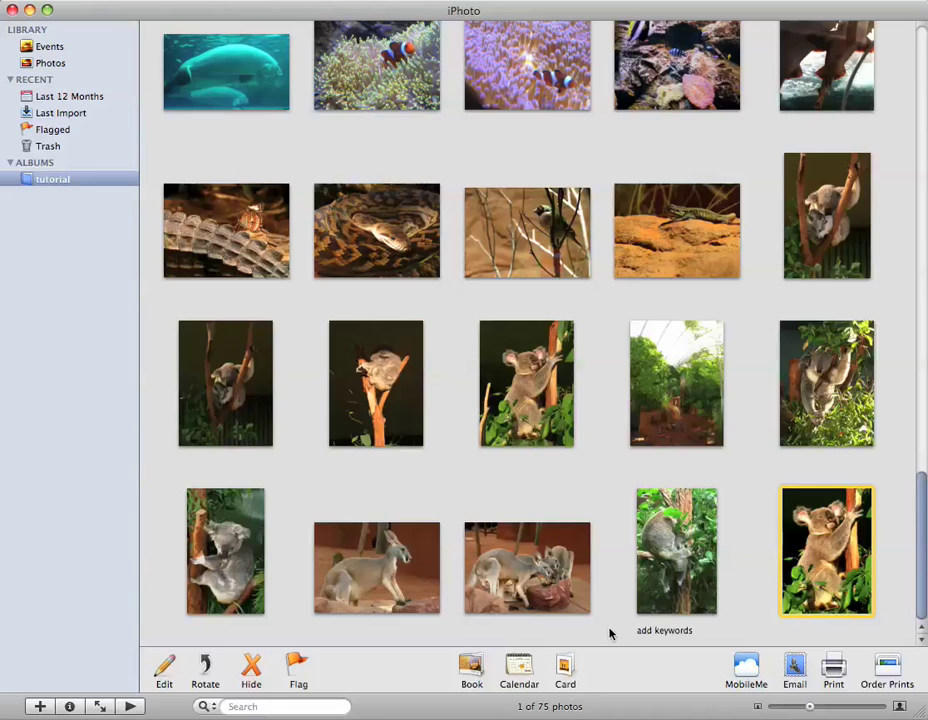
Open the last, edited koala copy in edit mode
left_click(609, 630)
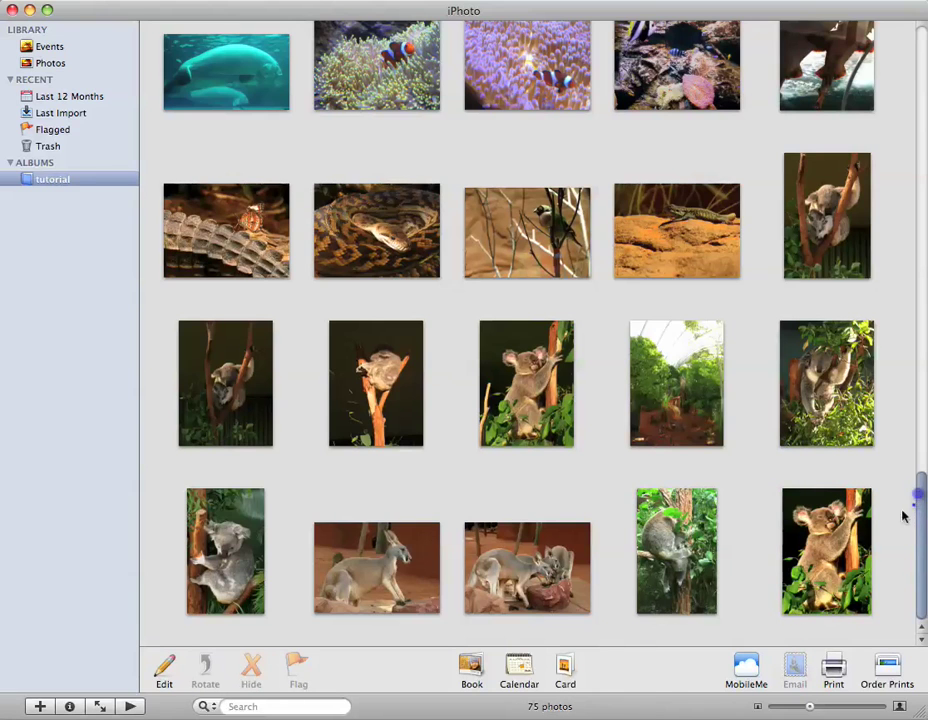
left_click_drag(923, 524, 903, 543)
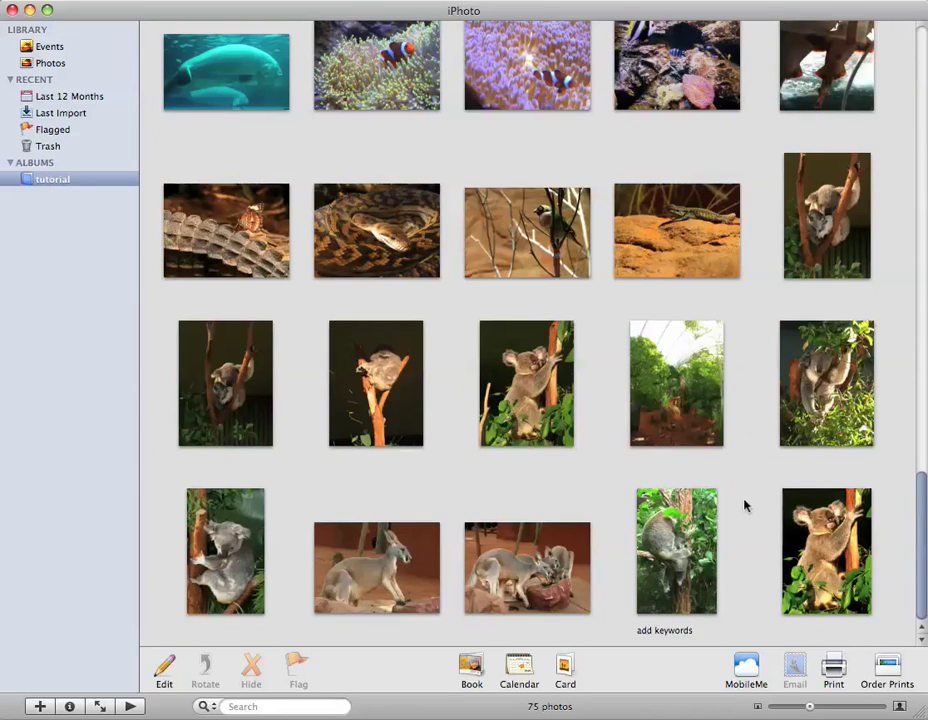
double_click(818, 576)
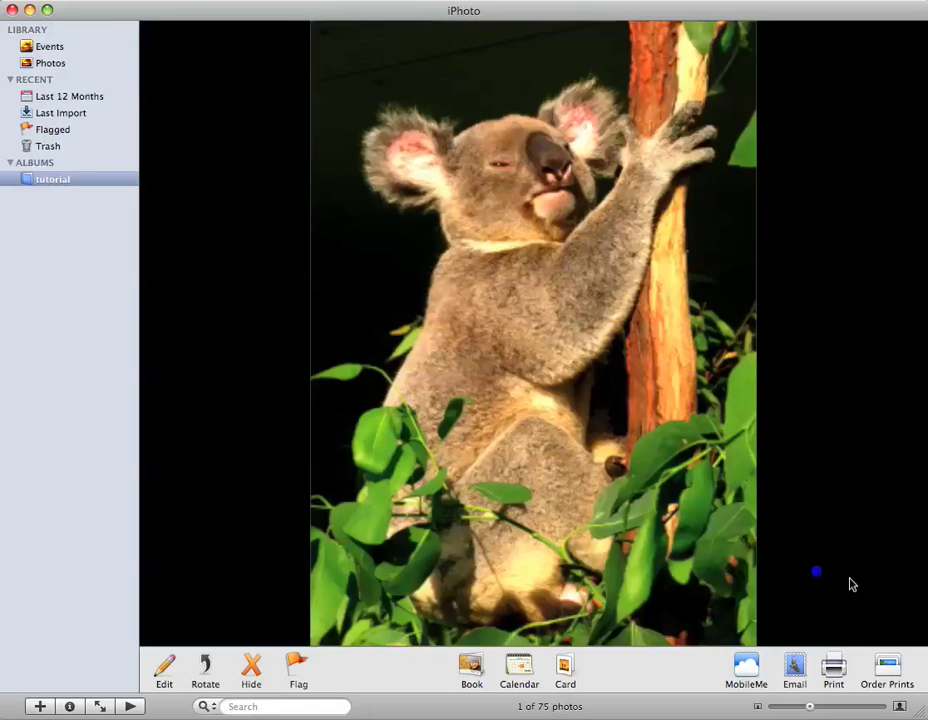
left_click(164, 670)
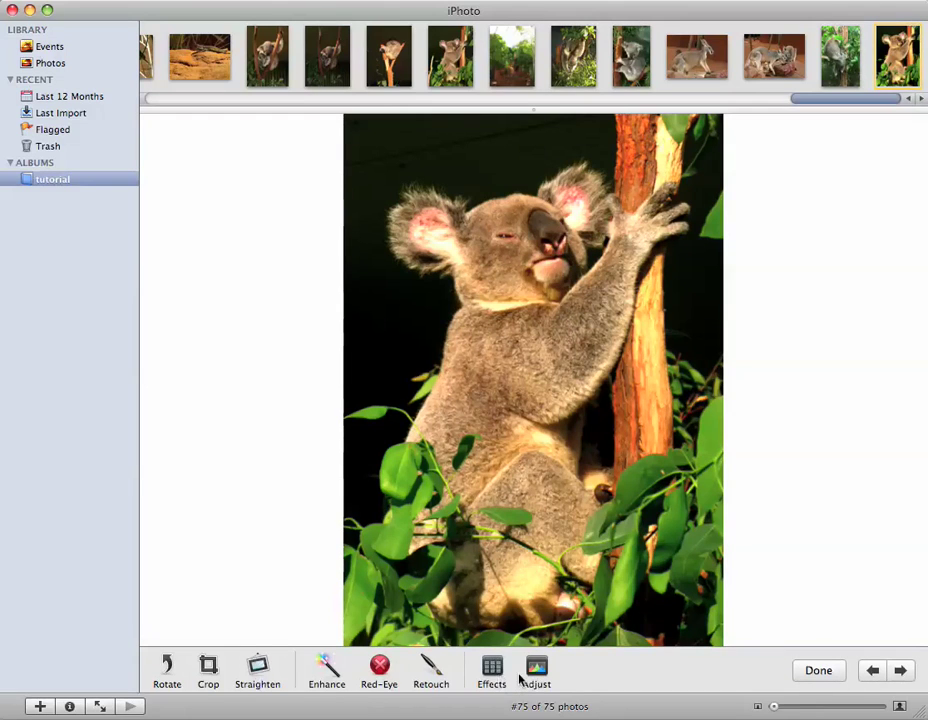
Copy its adjustment settings and switch to the forked-branch koala, photo #67
left_click(533, 674)
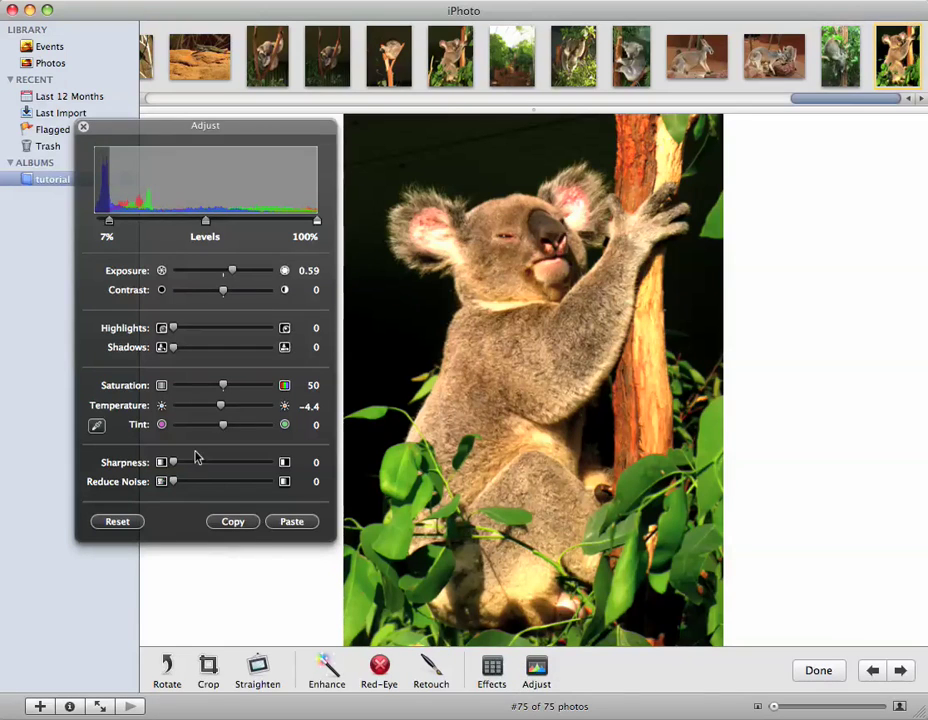
left_click(233, 522)
left_click(408, 68)
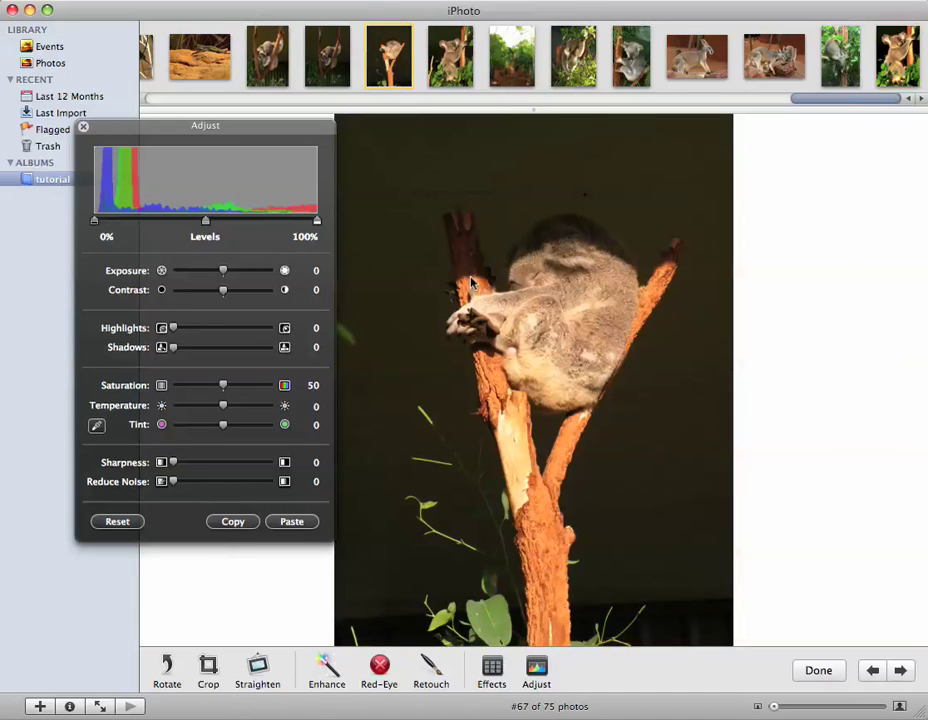
Paste the 7% black point, 0.59 exposure and -4.4 temperature onto the forked-branch koala and finish
left_click(289, 522)
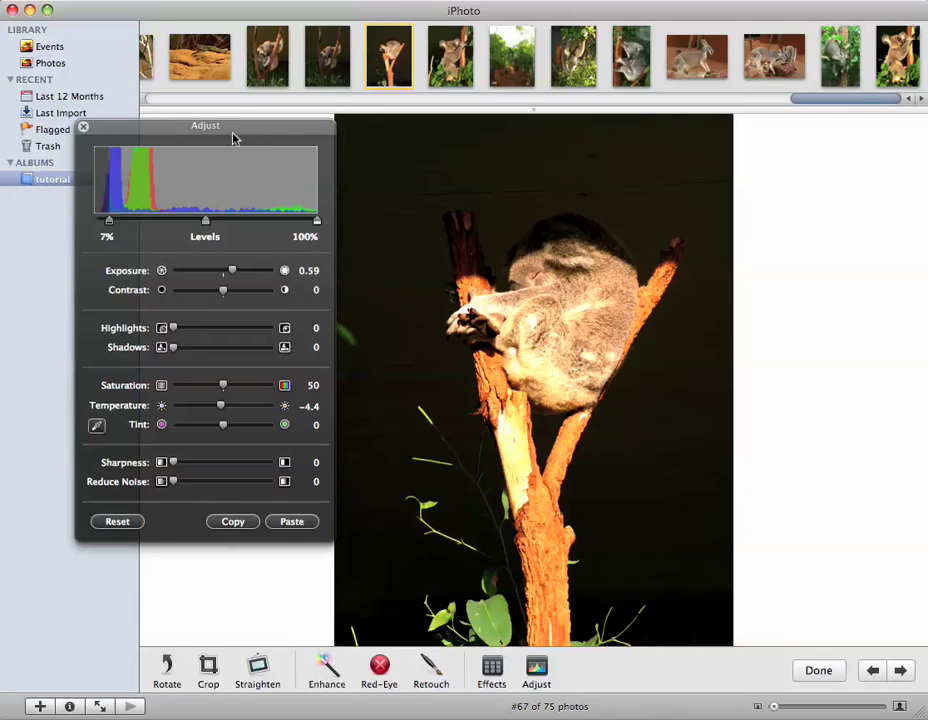
left_click_drag(240, 133, 278, 122)
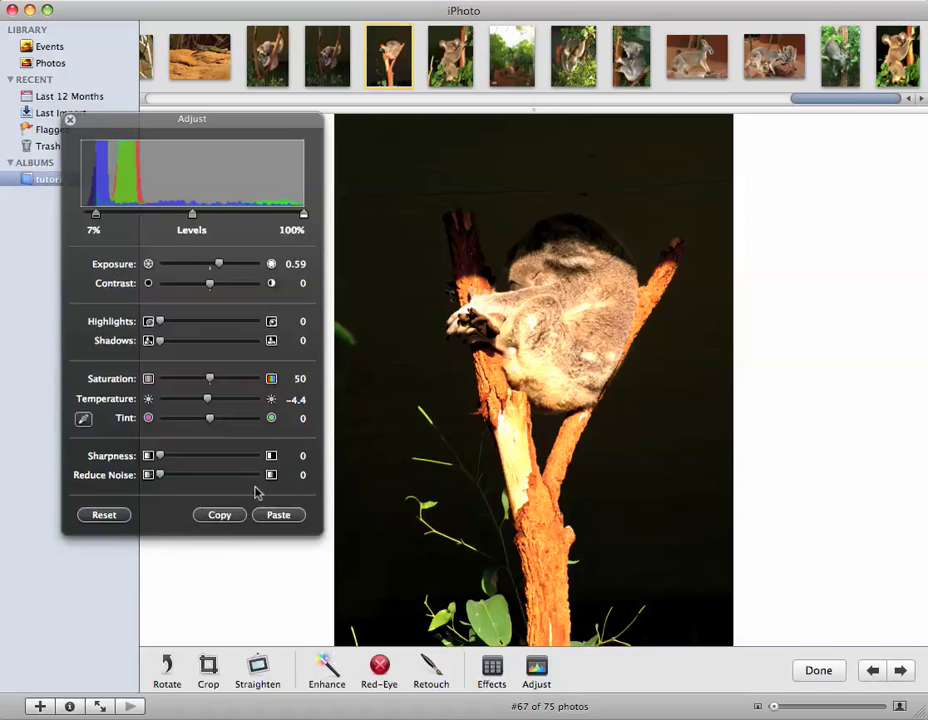
mouse_move(139, 126)
left_mouse_down()
mouse_move(151, 124)
mouse_move(143, 125)
left_mouse_up()
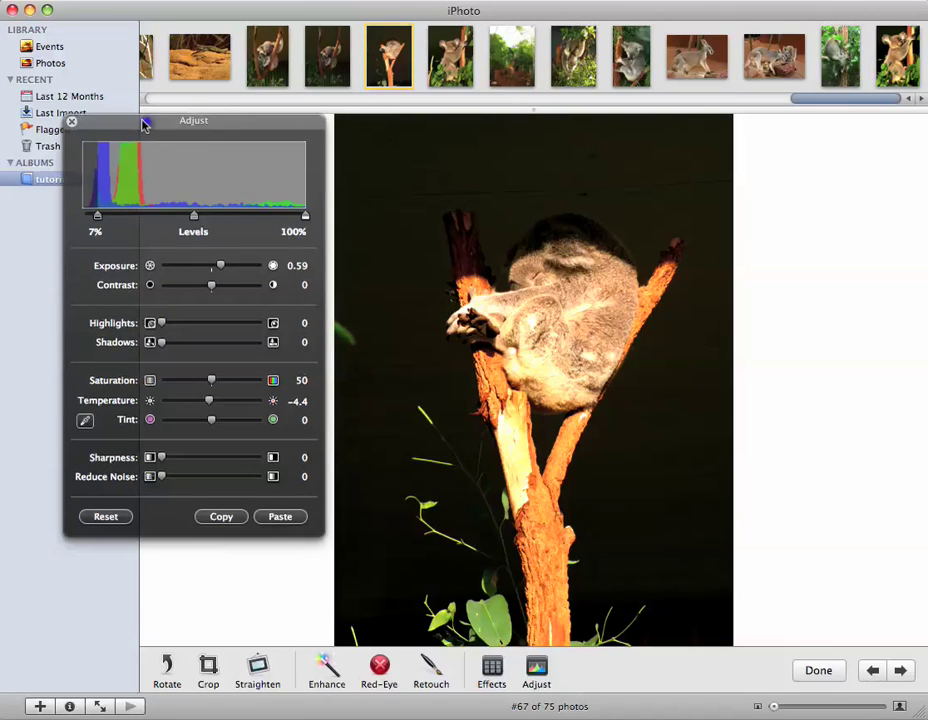
left_click(818, 672)
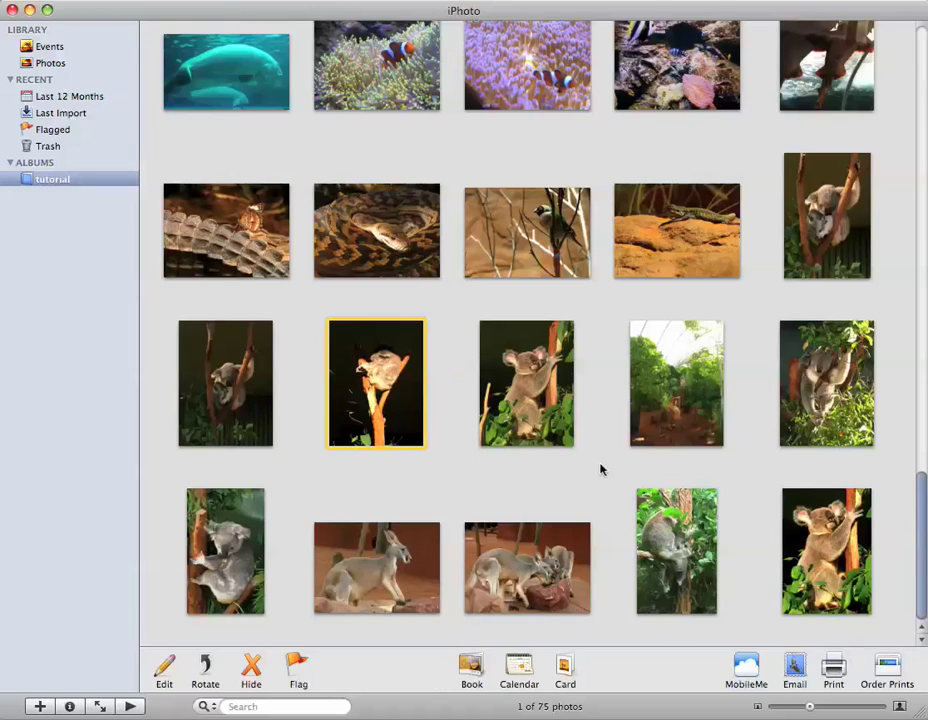
Select the original middle koala and the edited bottom-right copy, and open both side by side for editing
left_click(586, 465)
left_click(555, 420)
left_click(833, 573, "super")
double_click(560, 415)
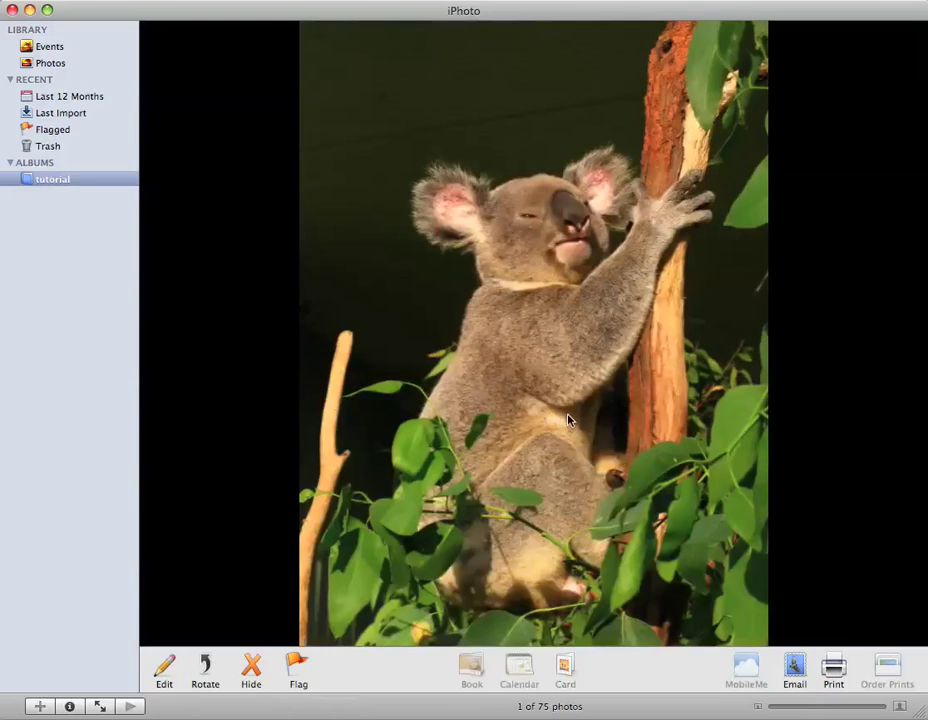
double_click(598, 578)
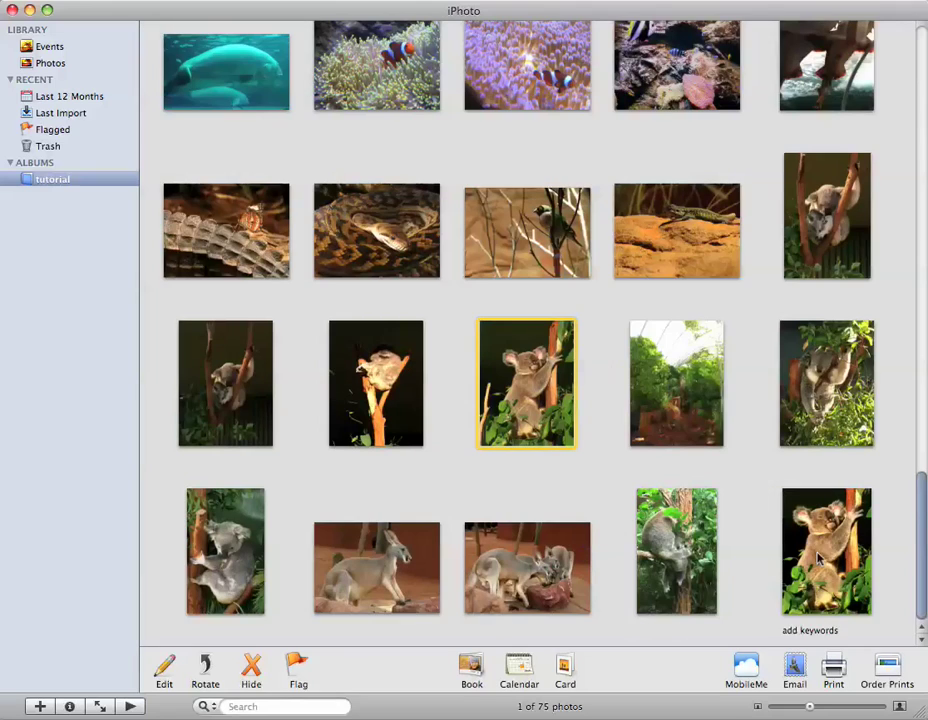
left_click(166, 665)
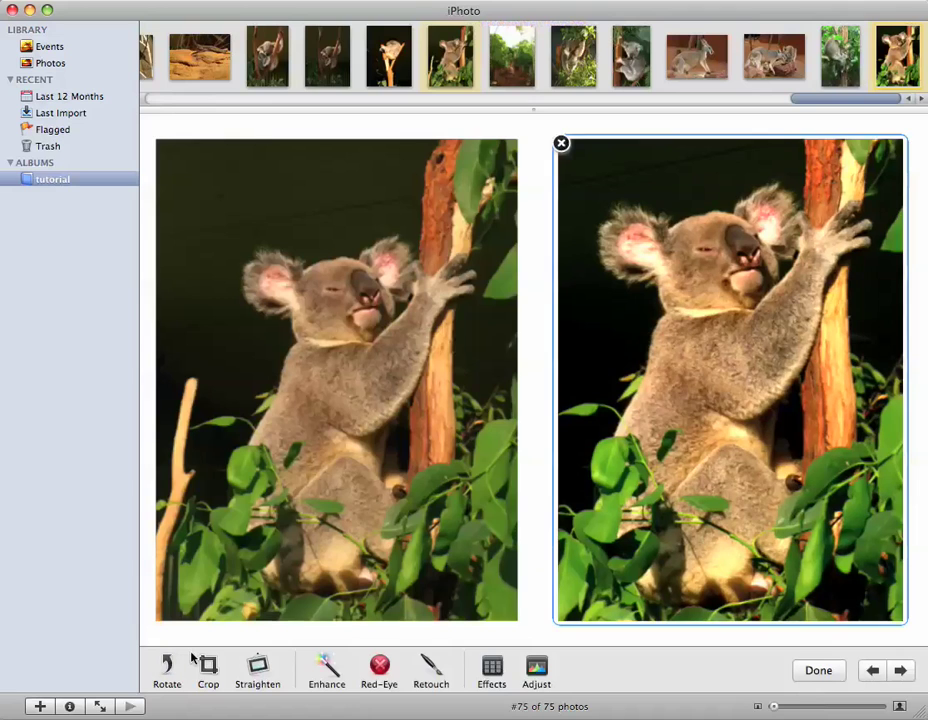